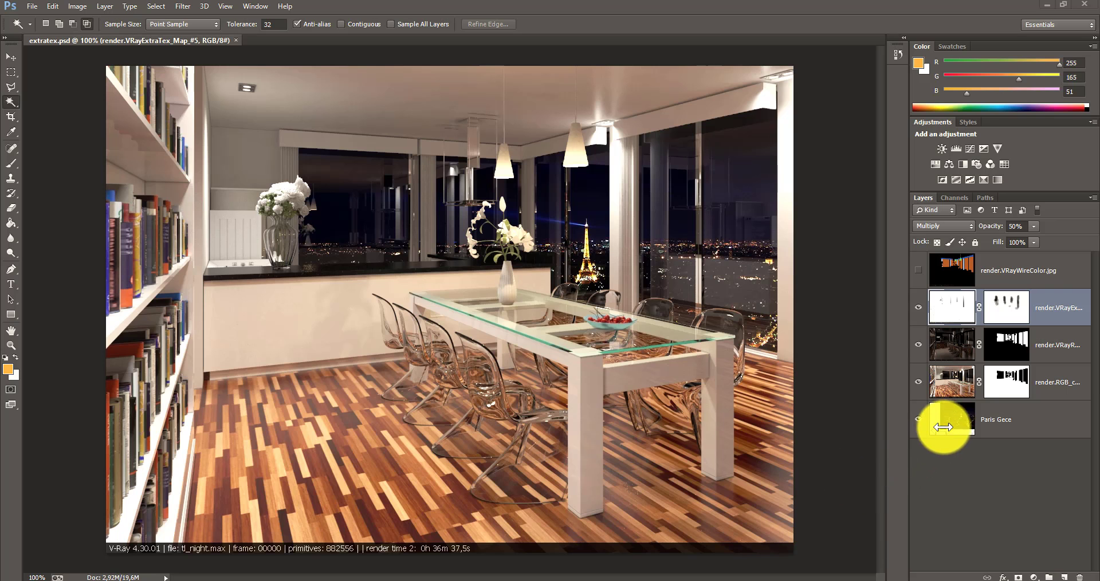
# Step: Compare the render with and without VRayExtraTex, leave it visible, and select render.RGB_color.jpg
pyautogui.click(919, 308)
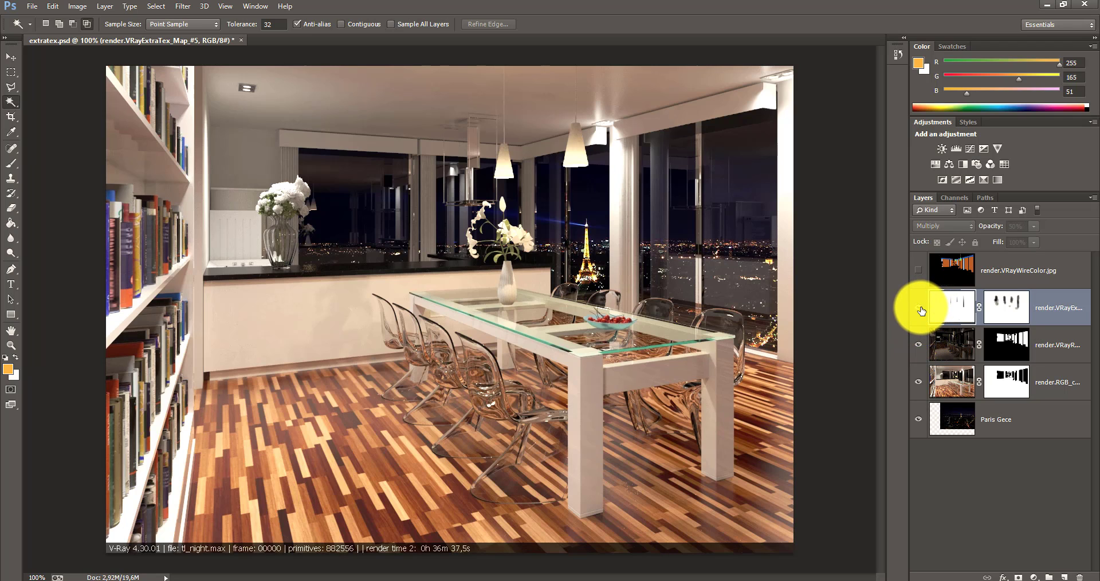
pyautogui.click(918, 307)
pyautogui.click(918, 309)
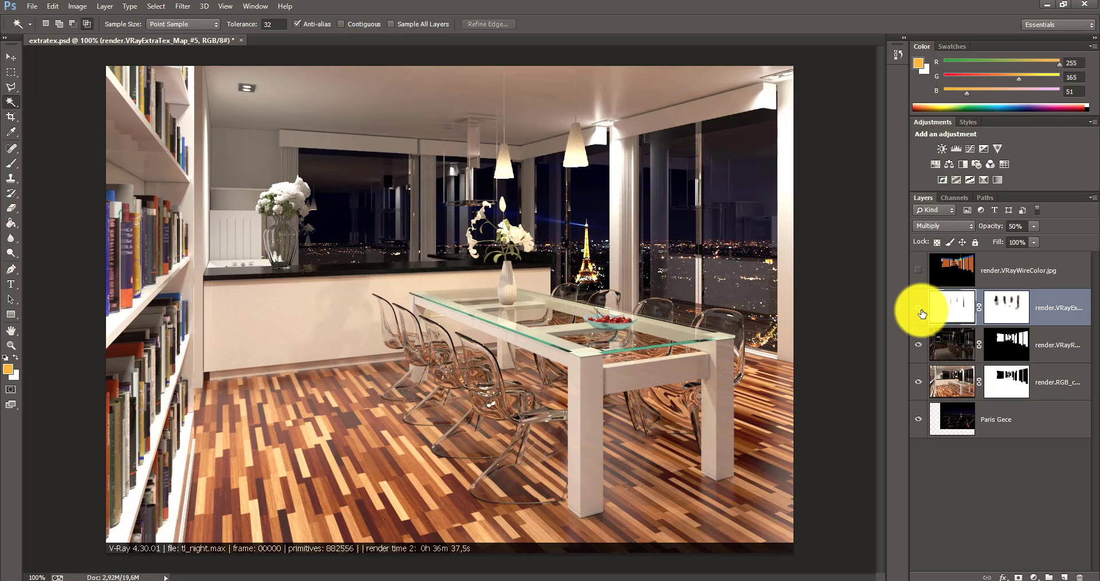
pyautogui.click(918, 307)
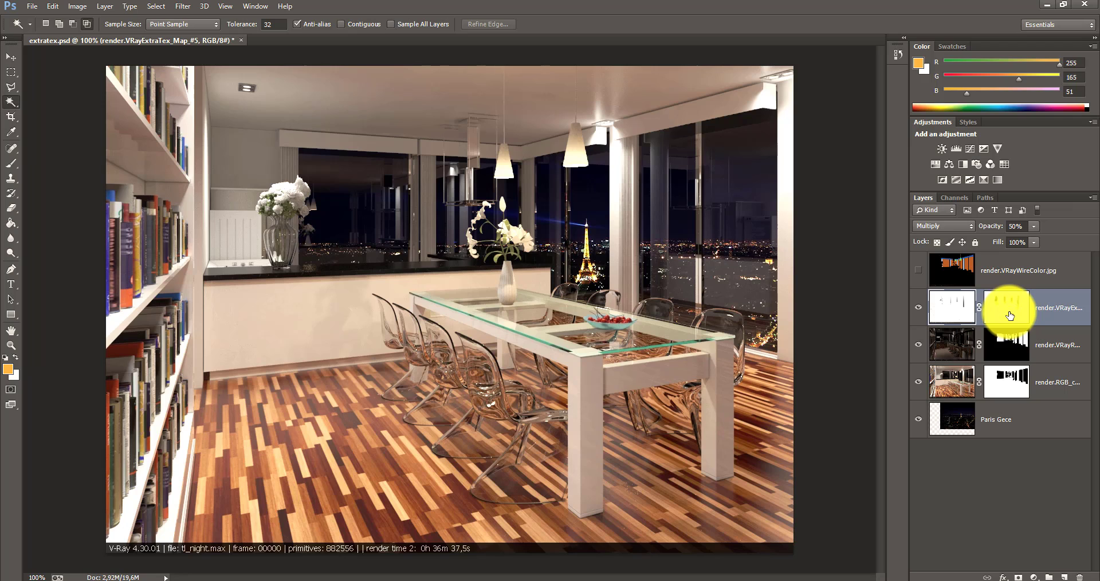
pyautogui.click(916, 309)
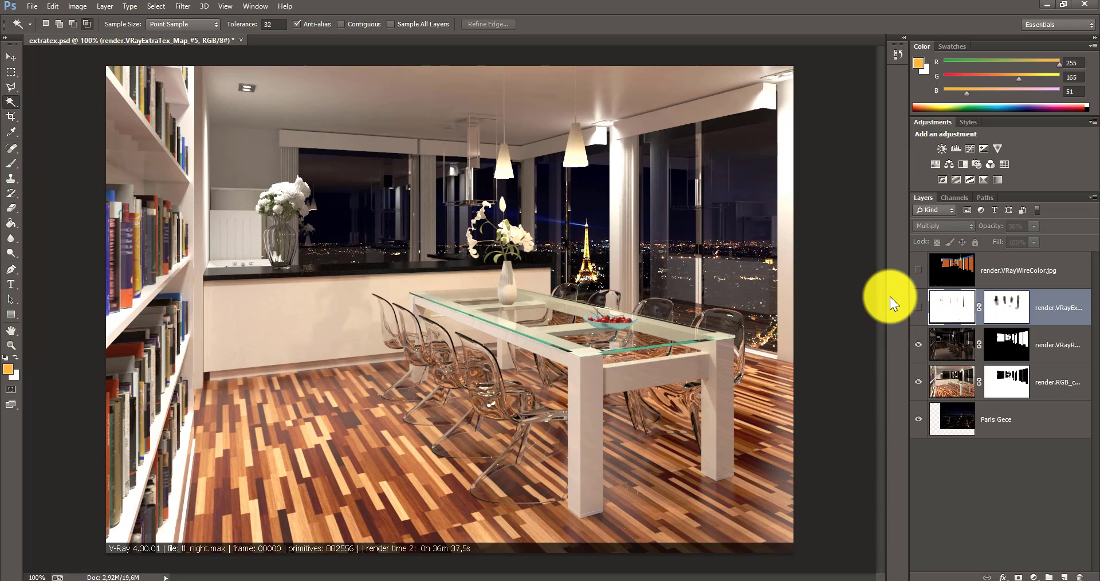
pyautogui.click(918, 308)
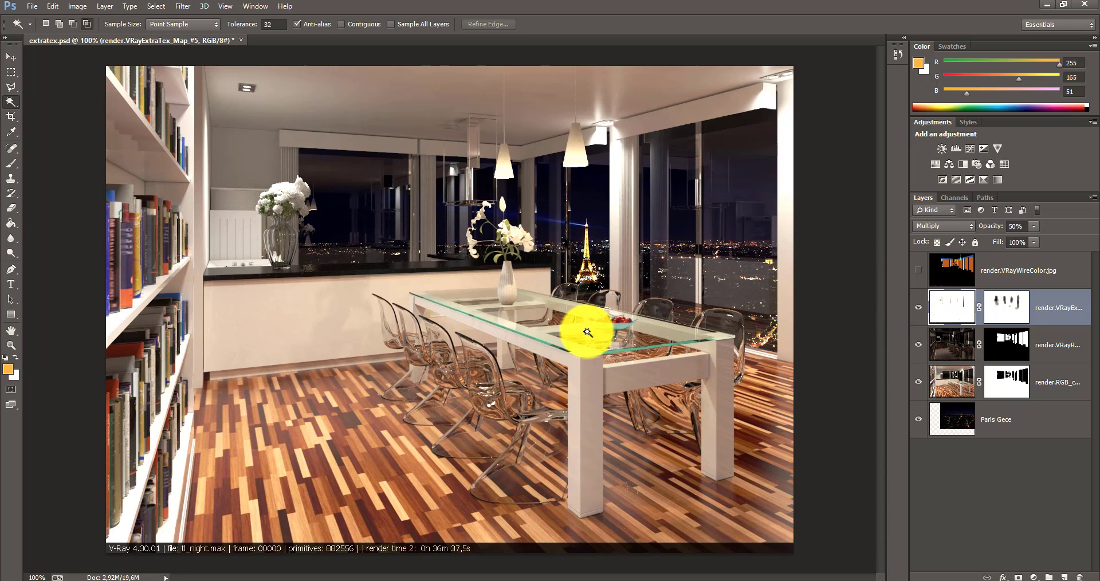
pyautogui.click(955, 383)
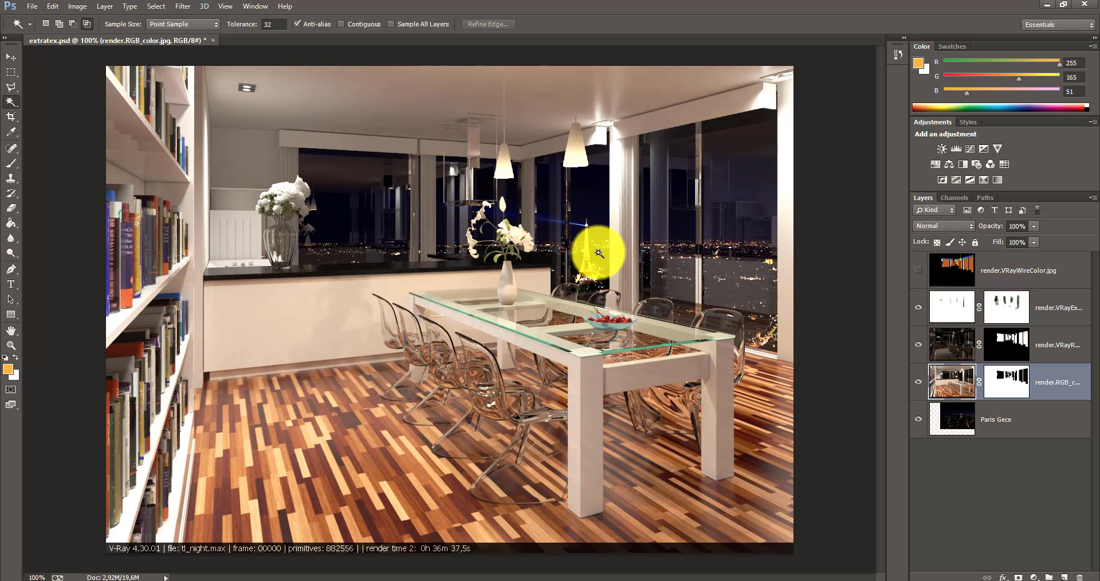
# Step: Duplicate the render.RGB_color.jpg layer with Ctrl+J, keeping its mask
pyautogui.click(949, 387)
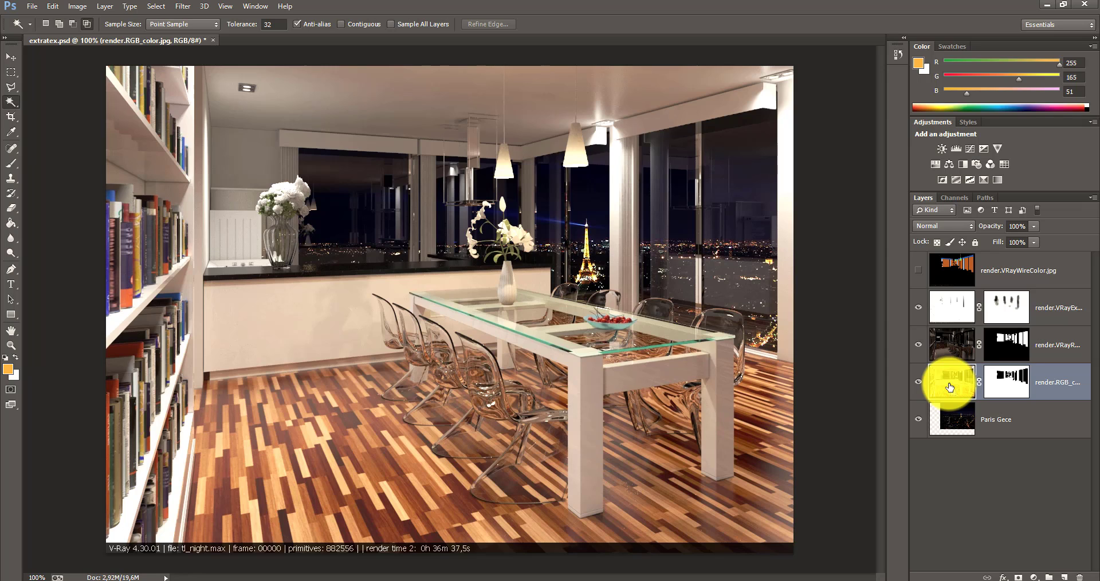
pyautogui.hotkey('ctrl', 'j')
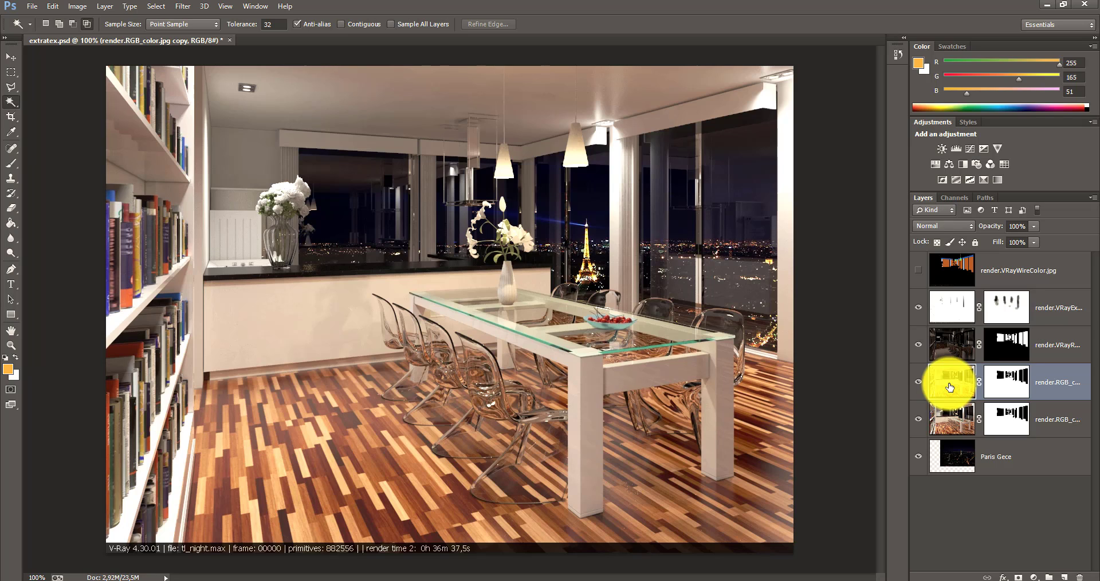
pyautogui.click(949, 387)
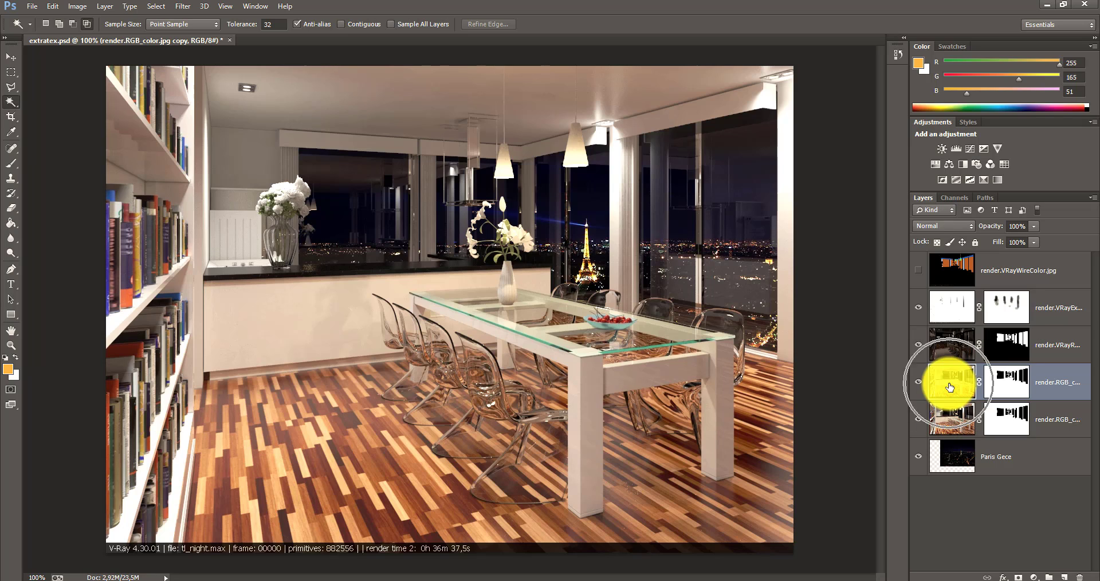
pyautogui.click(949, 387)
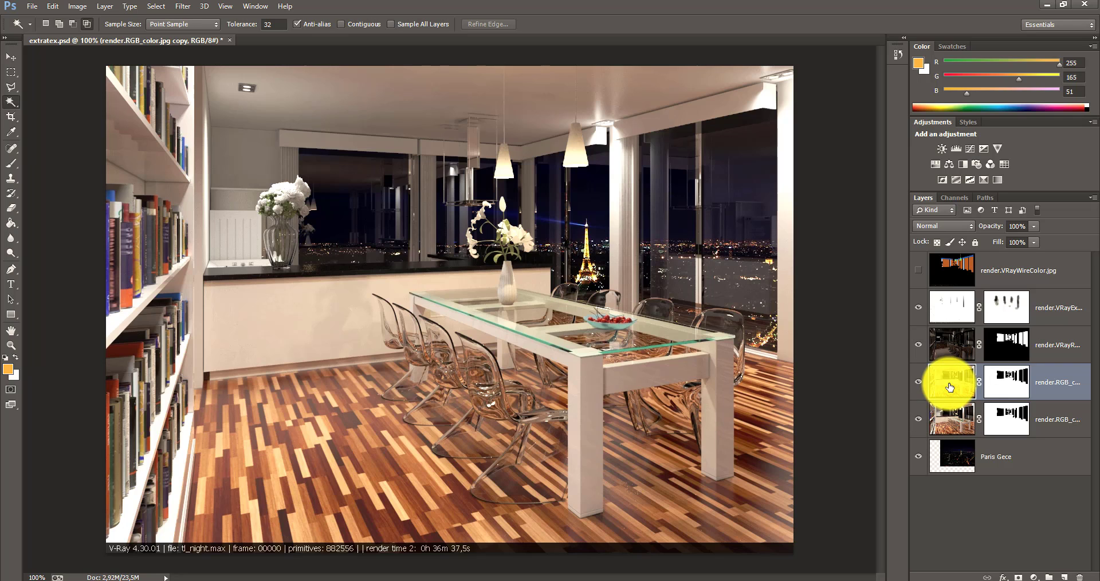
pyautogui.click(173, 7)
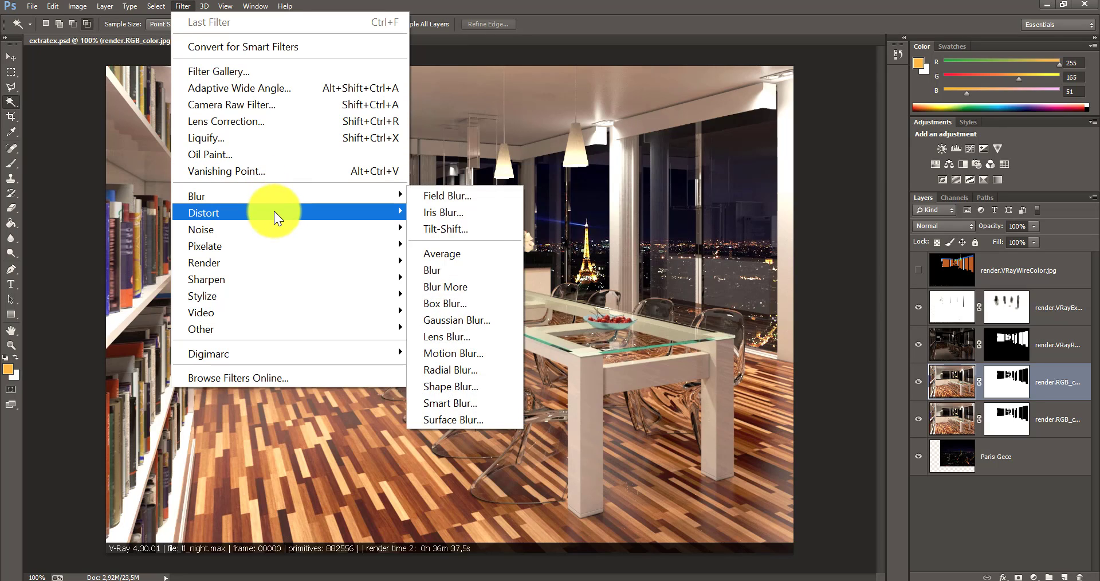
pyautogui.moveTo(201, 329)
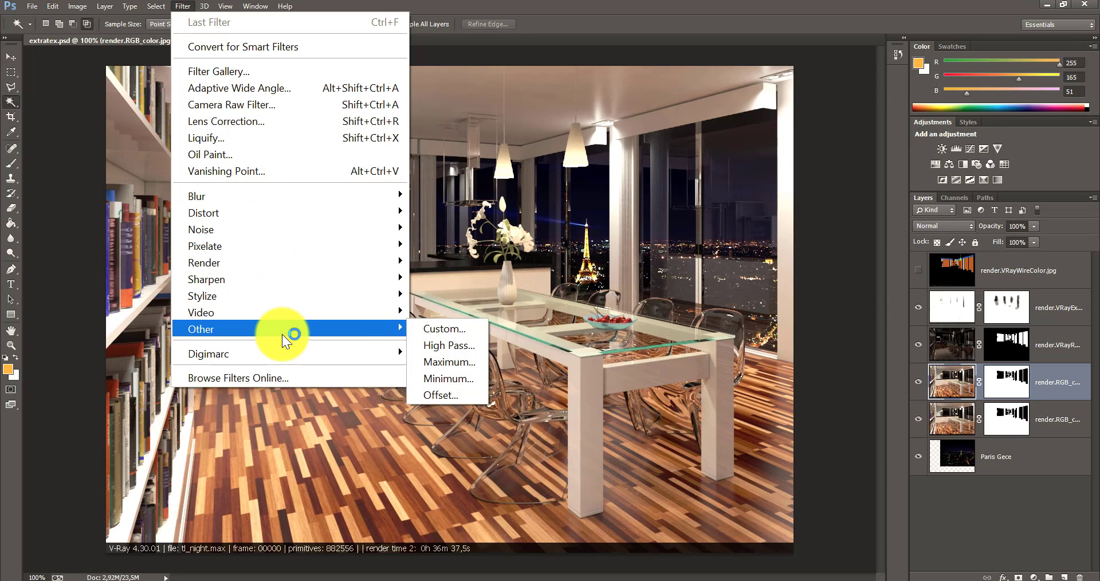
# Step: Apply a 5-pixel-radius High Pass filter to the render.RGB_color.jpg copy
pyautogui.click(465, 345)
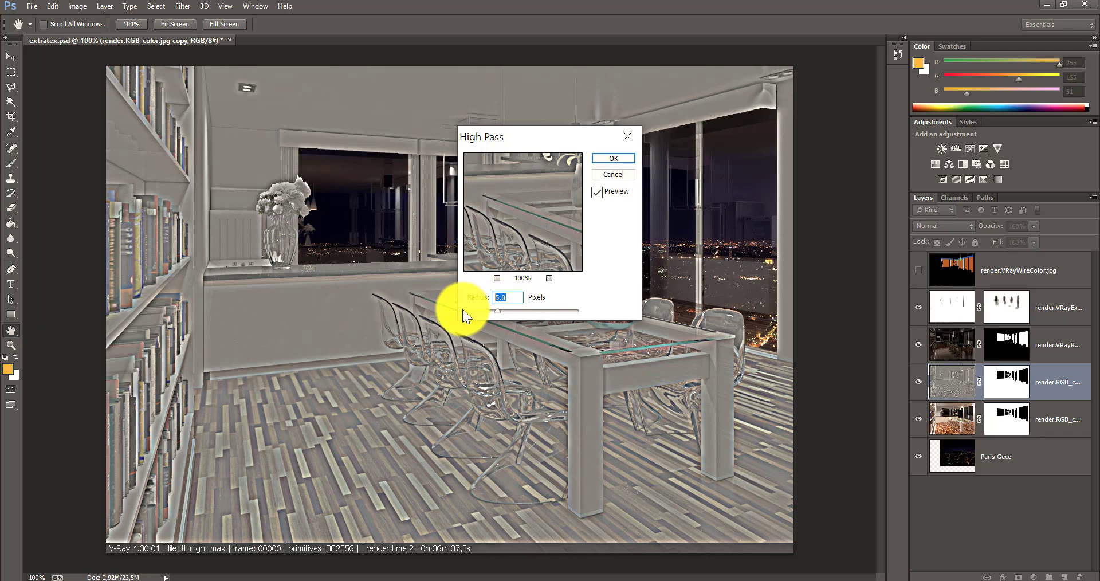
pyautogui.moveTo(496, 311); pyautogui.dragTo(499, 312)
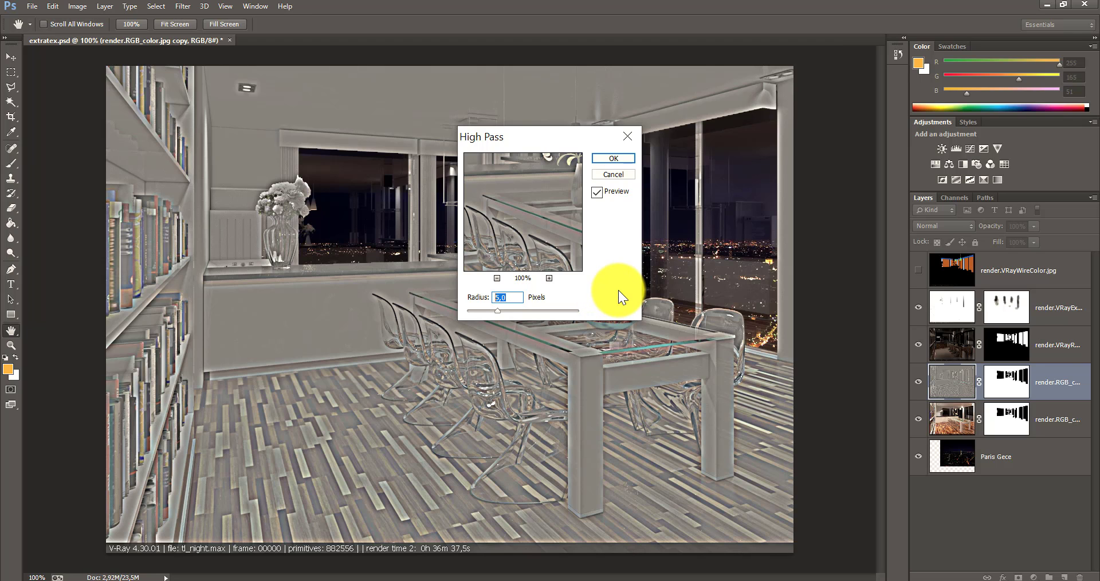
pyautogui.click(599, 190)
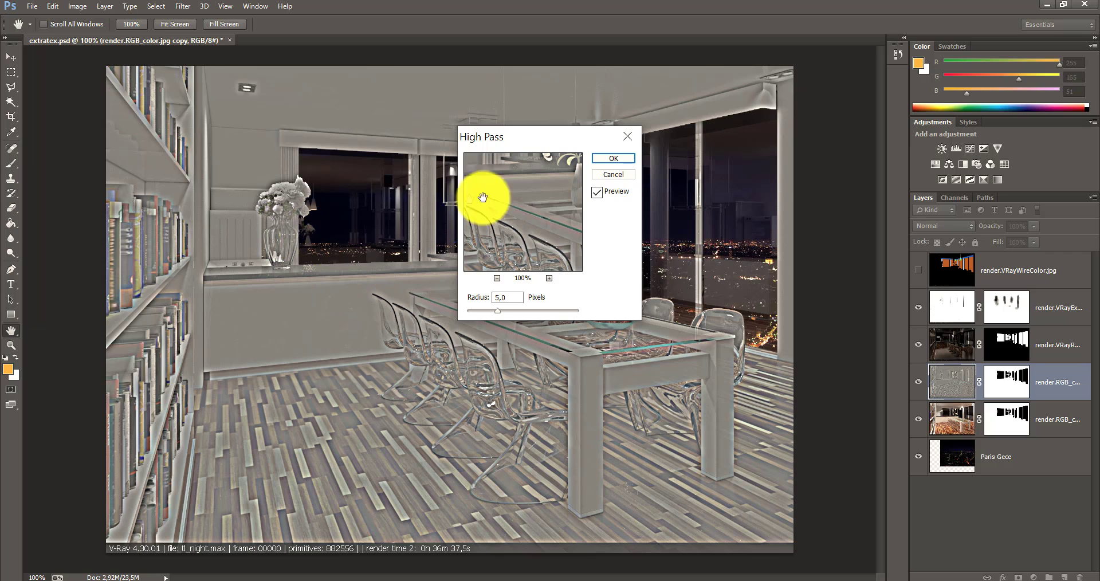
pyautogui.click(610, 153)
pyautogui.press('w')
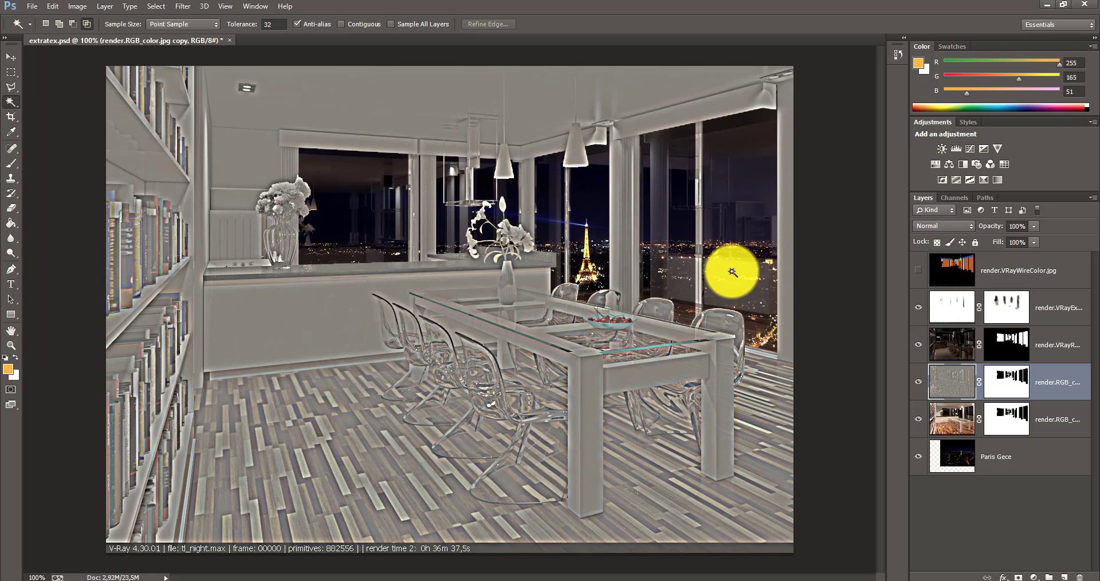
# Step: Try Overlay, then set the High Pass layer's blend mode to Soft Light
pyautogui.click(943, 226)
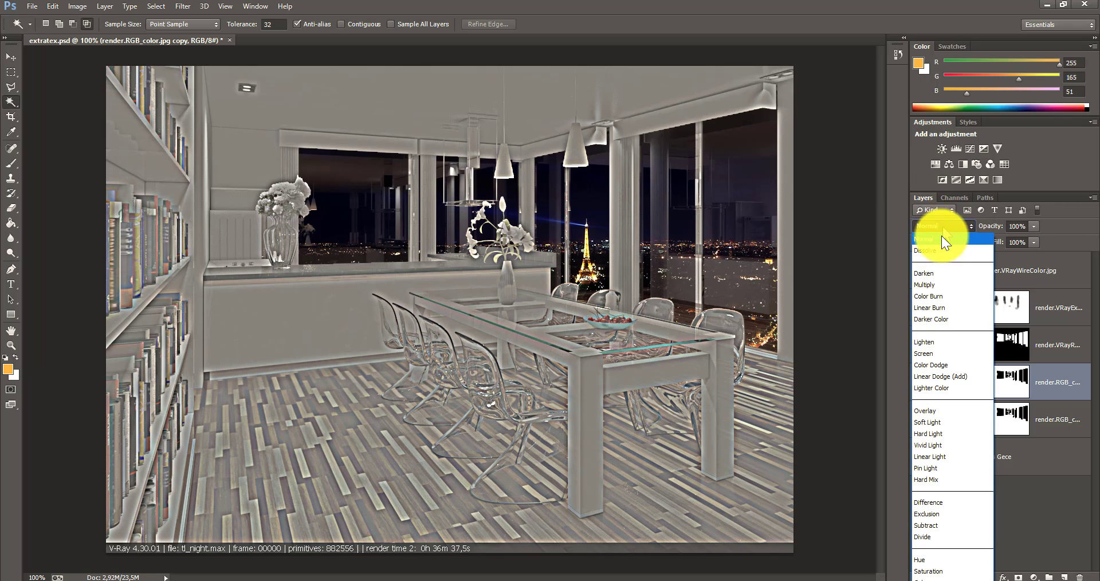
pyautogui.click(936, 410)
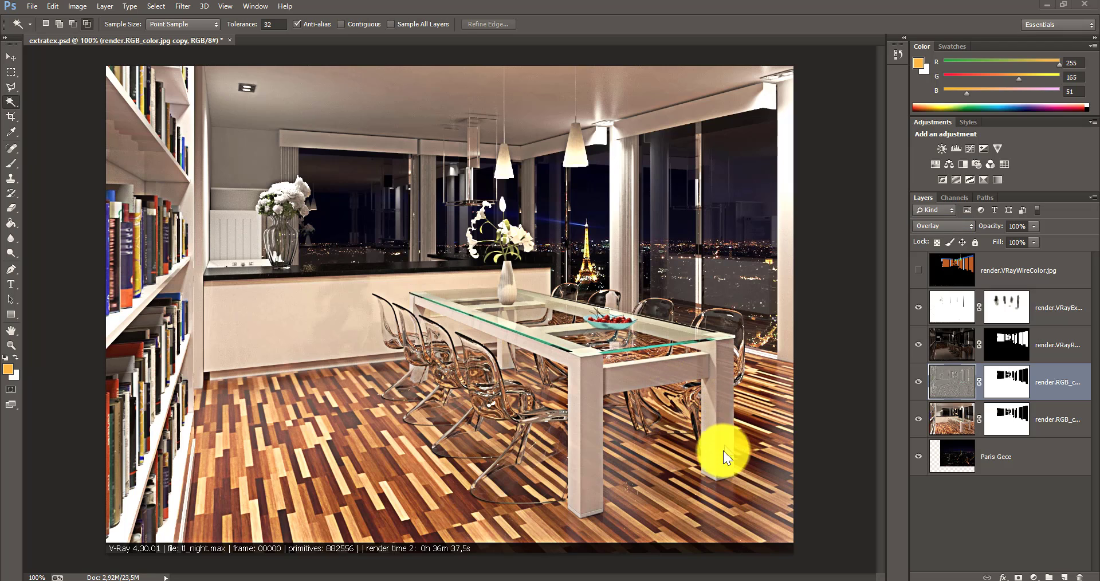
pyautogui.click(952, 226)
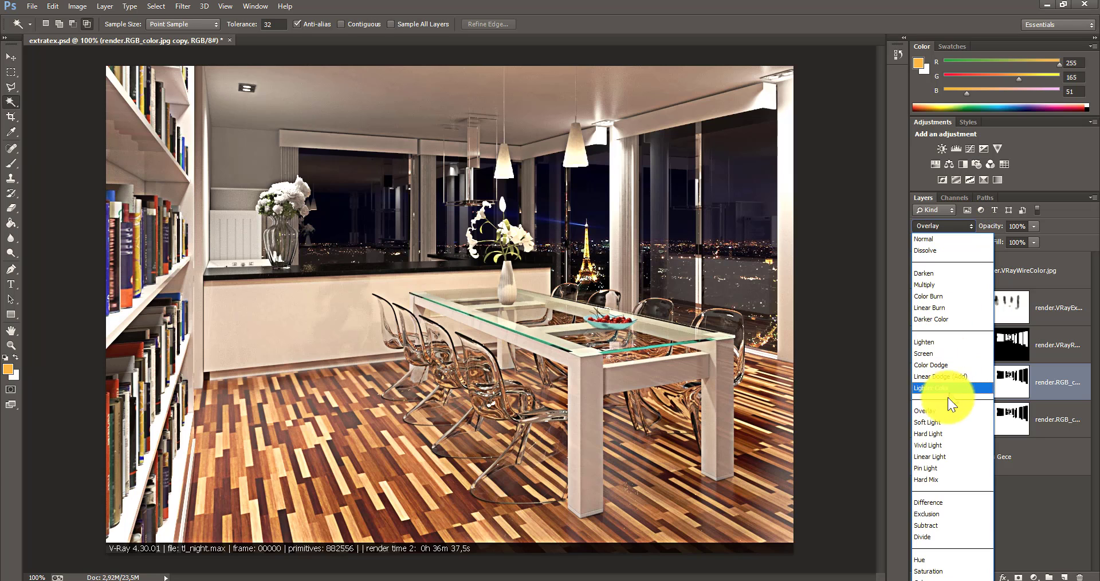
pyautogui.click(936, 422)
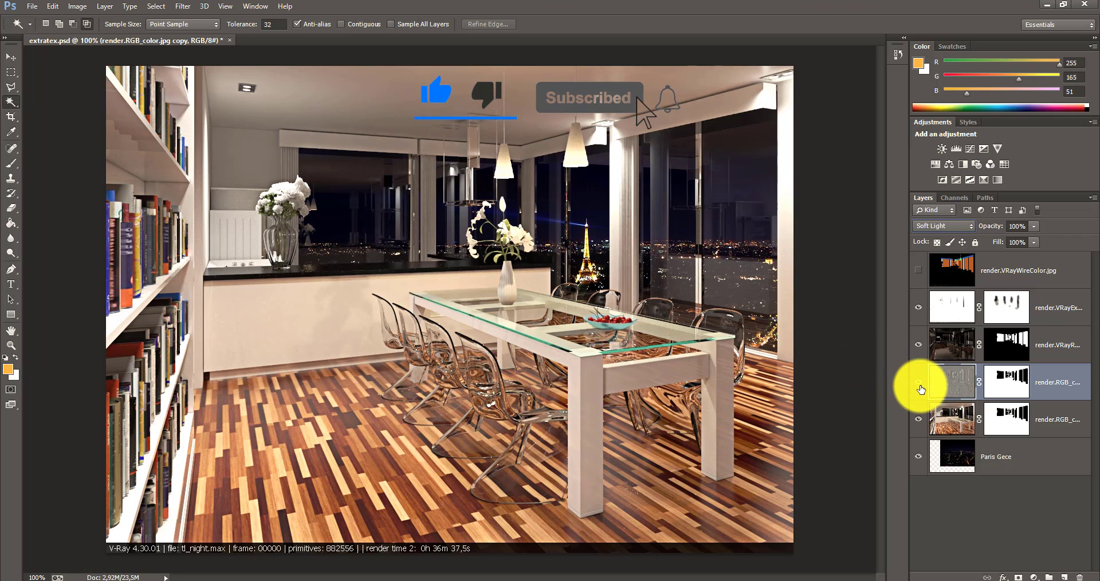
# Step: Toggle the Soft Light High Pass layer's visibility to compare the sharpening, leaving it visible
pyautogui.click(918, 382)
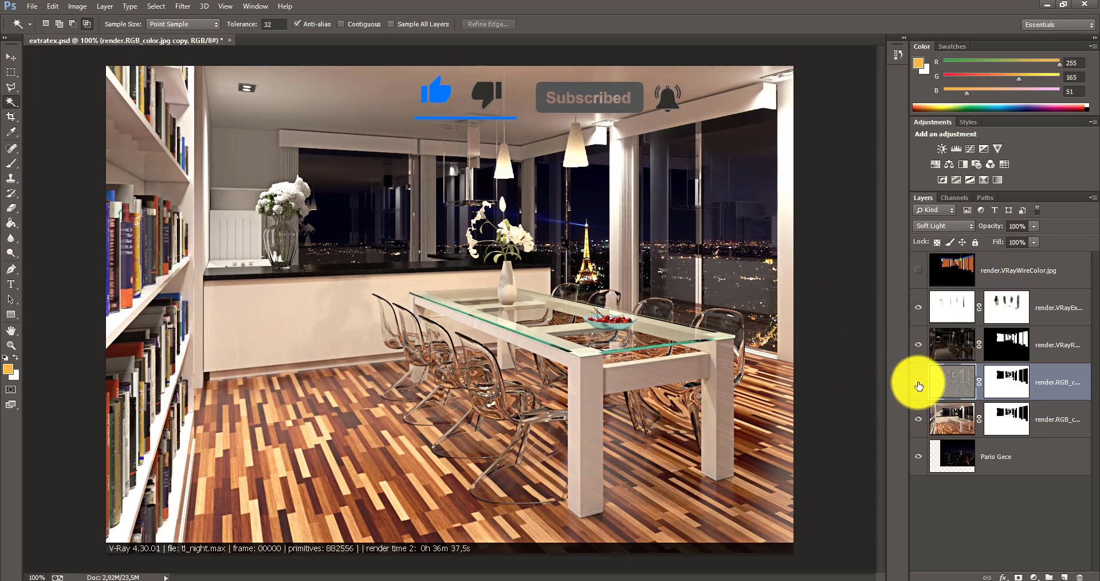
pyautogui.click(918, 382)
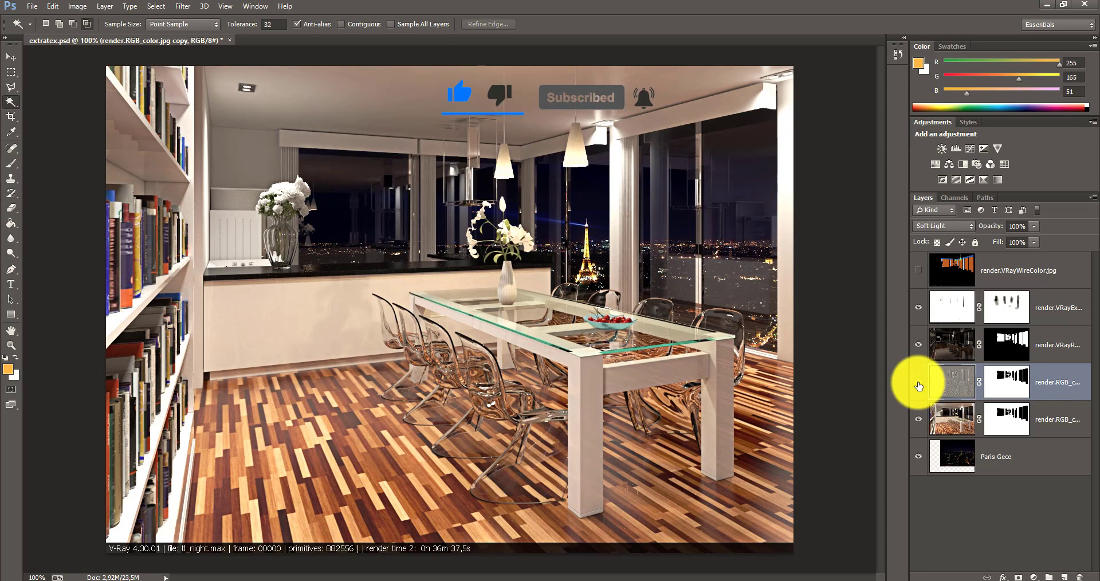
pyautogui.click(918, 382)
pyautogui.click(918, 382)
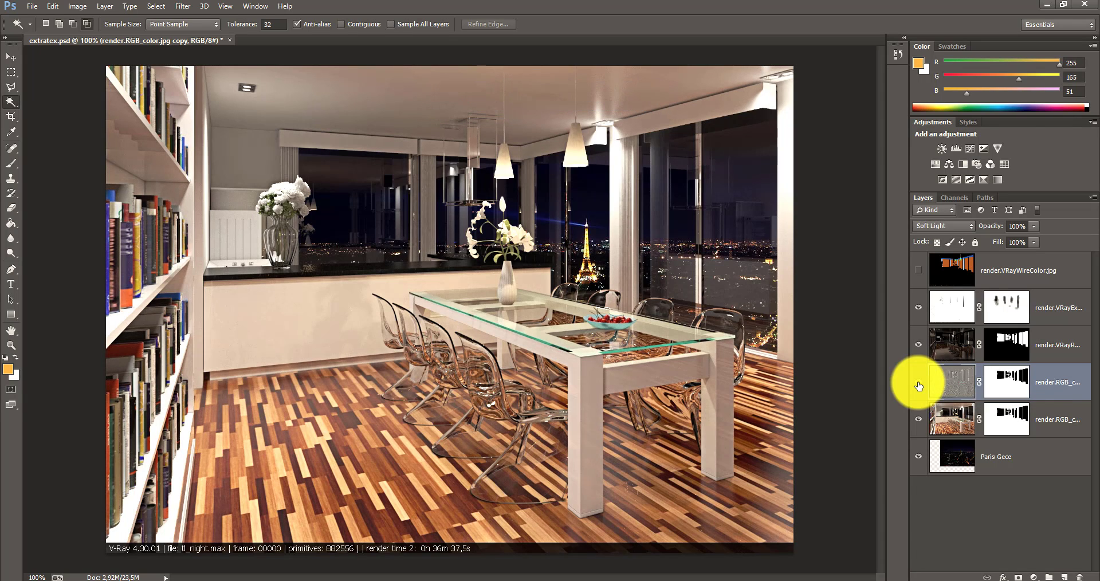
pyautogui.click(918, 382)
pyautogui.click(918, 382)
# Step: Select the Paris Gece layer and start a Gaussian Blur on it
pyautogui.click(952, 456)
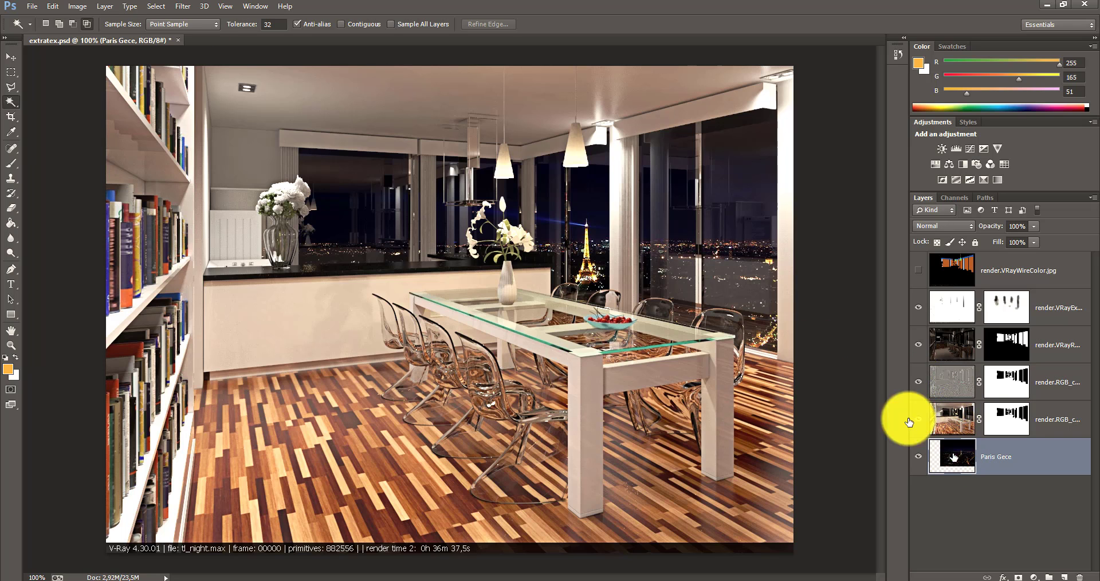
pyautogui.click(235, 8)
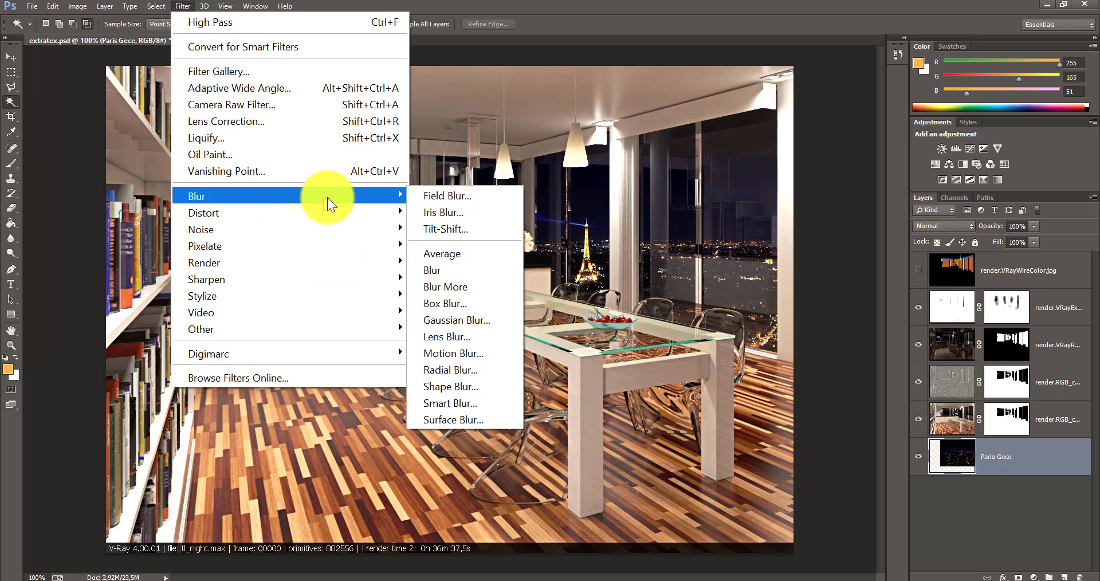
pyautogui.moveTo(197, 196)
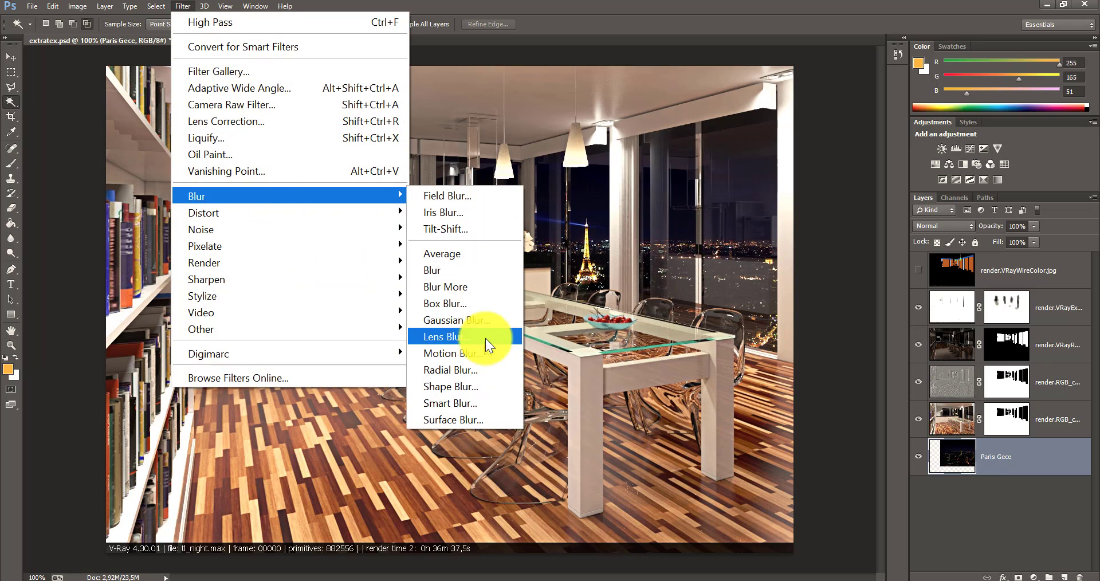
pyautogui.click(466, 273)
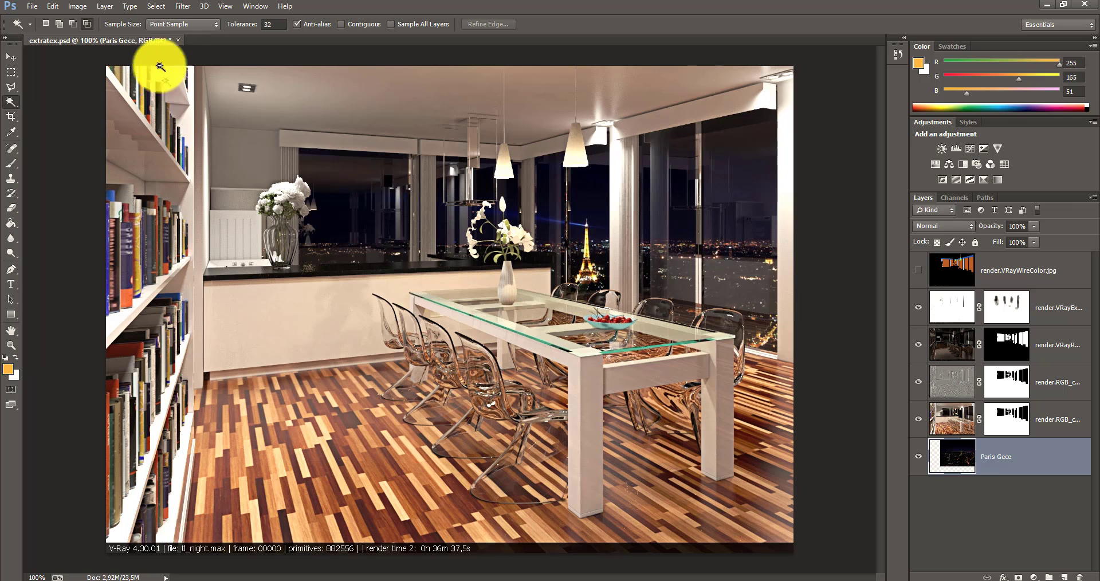
pyautogui.click(179, 6)
pyautogui.moveTo(197, 196)
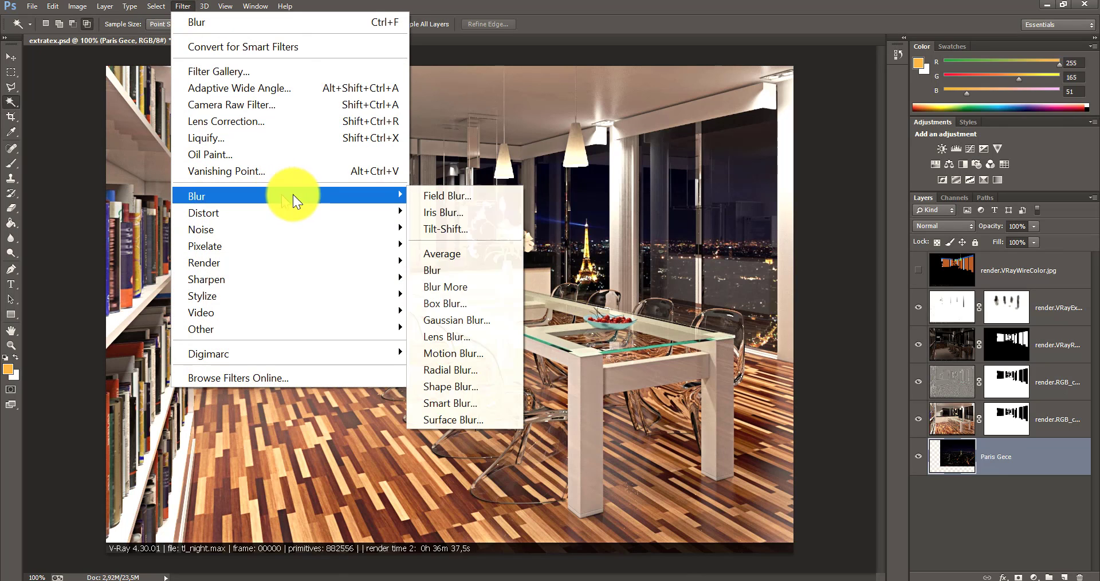
pyautogui.click(482, 321)
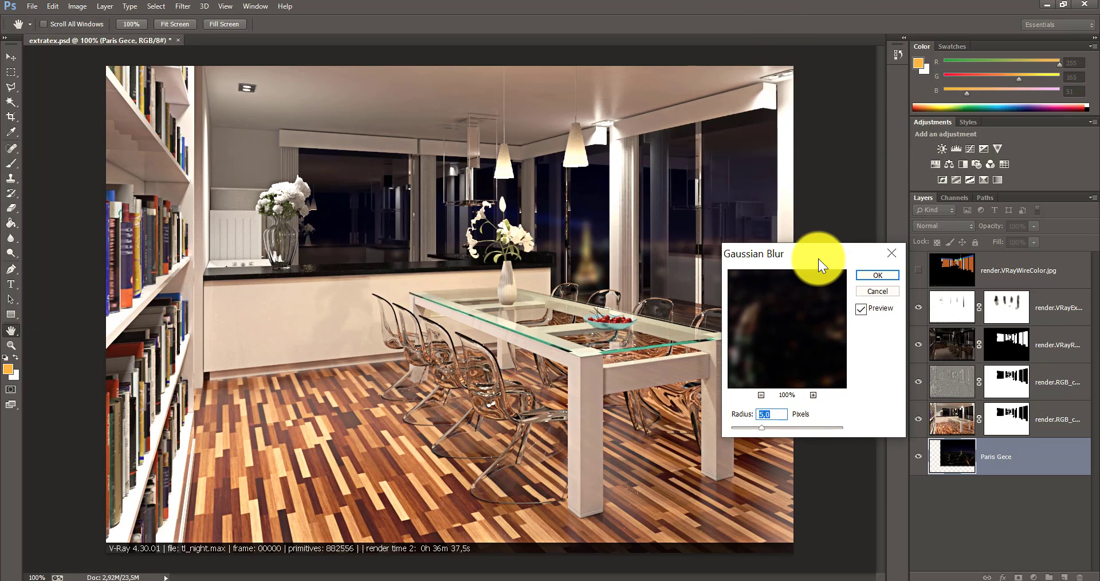
# Step: Move the blur dialog aside and preview the Gaussian Blur at about 0,6 pixels
pyautogui.moveTo(767, 90); pyautogui.dragTo(895, 183)
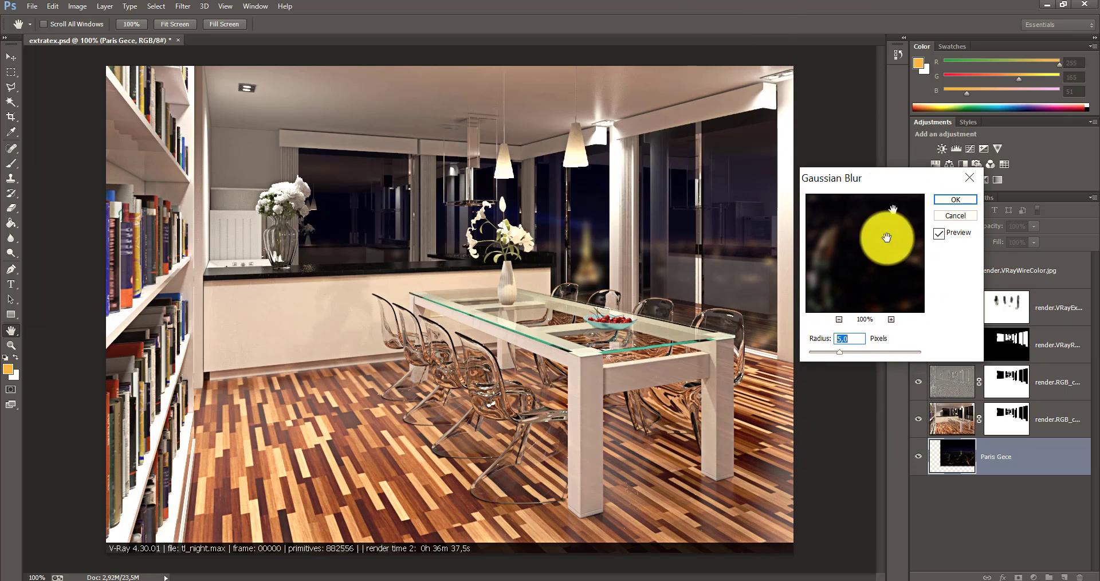
pyautogui.click(830, 351)
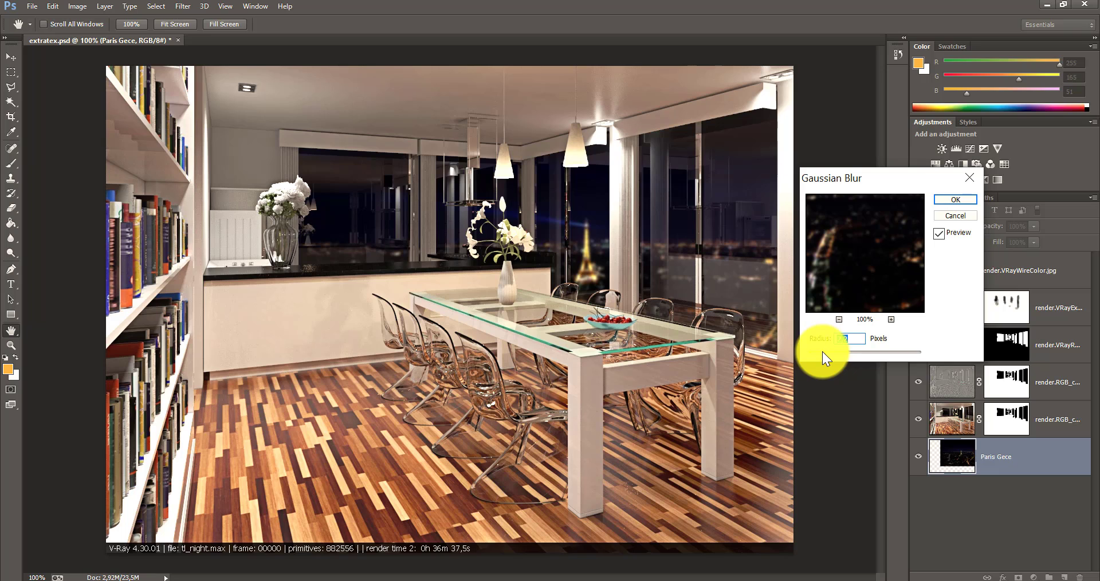
pyautogui.moveTo(822, 352); pyautogui.dragTo(813, 351)
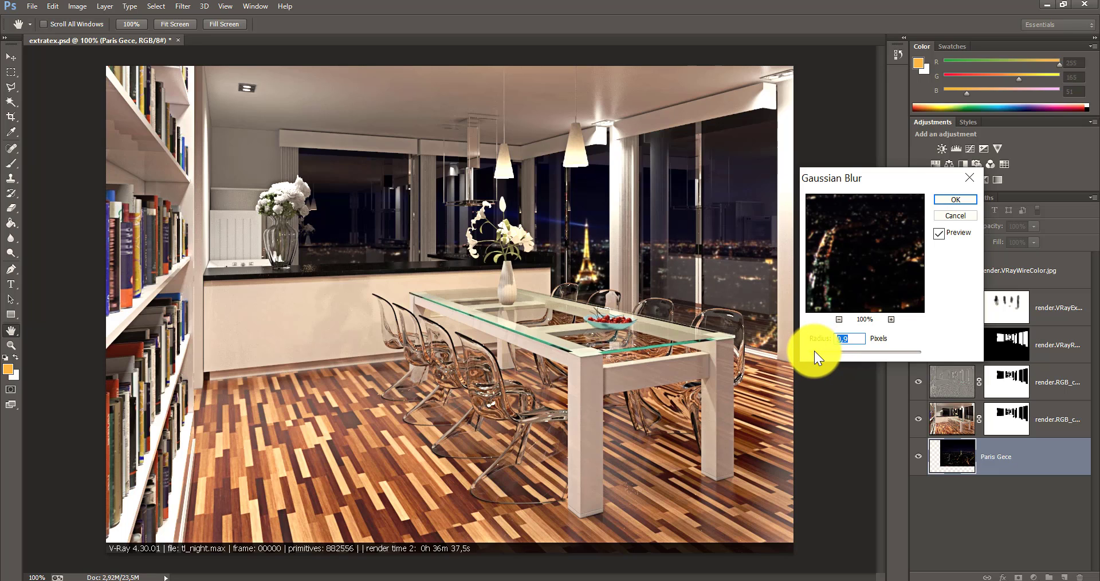
pyautogui.moveTo(813, 351)
pyautogui.mouseDown()
pyautogui.moveTo(800, 349)
pyautogui.moveTo(812, 349)
pyautogui.mouseUp()
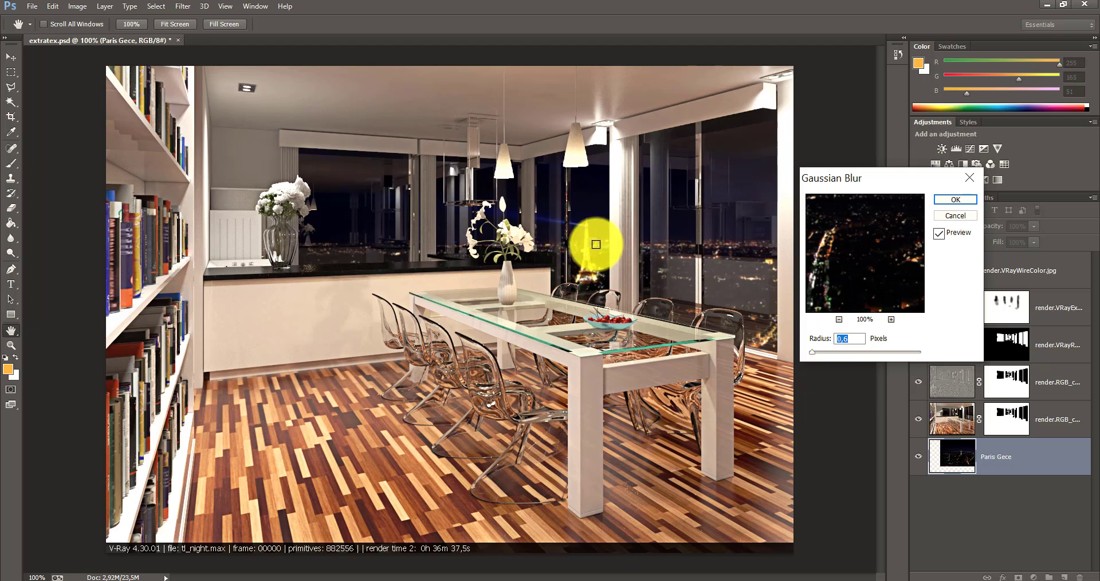
pyautogui.click(852, 340)
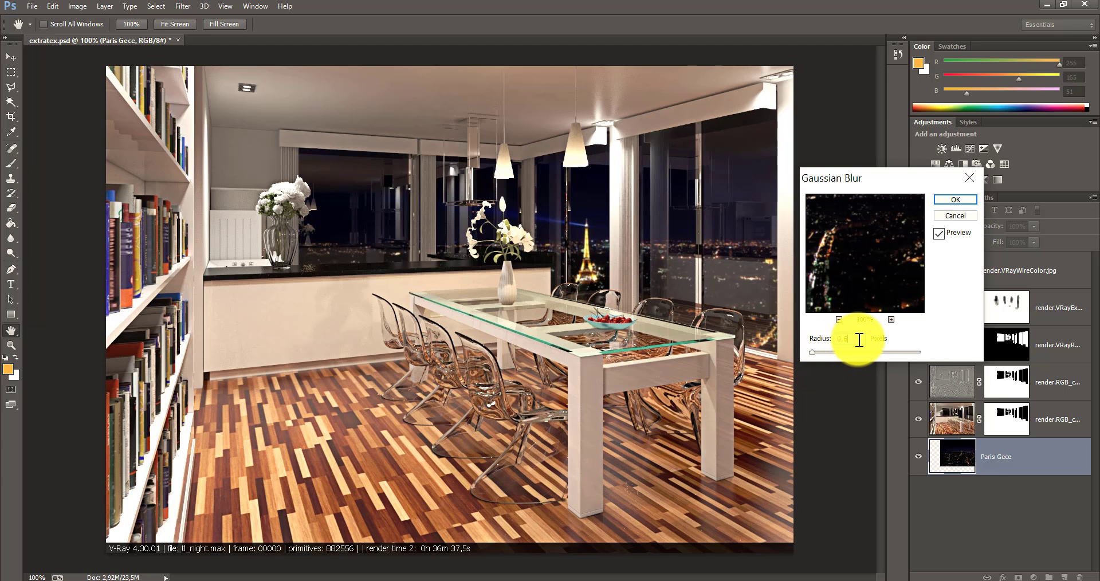
# Step: Try several radius values with Preview on and off, then apply a 0,5-pixel Gaussian Blur to Paris Gece
pyautogui.press('BackSpace')
pyautogui.write('5')
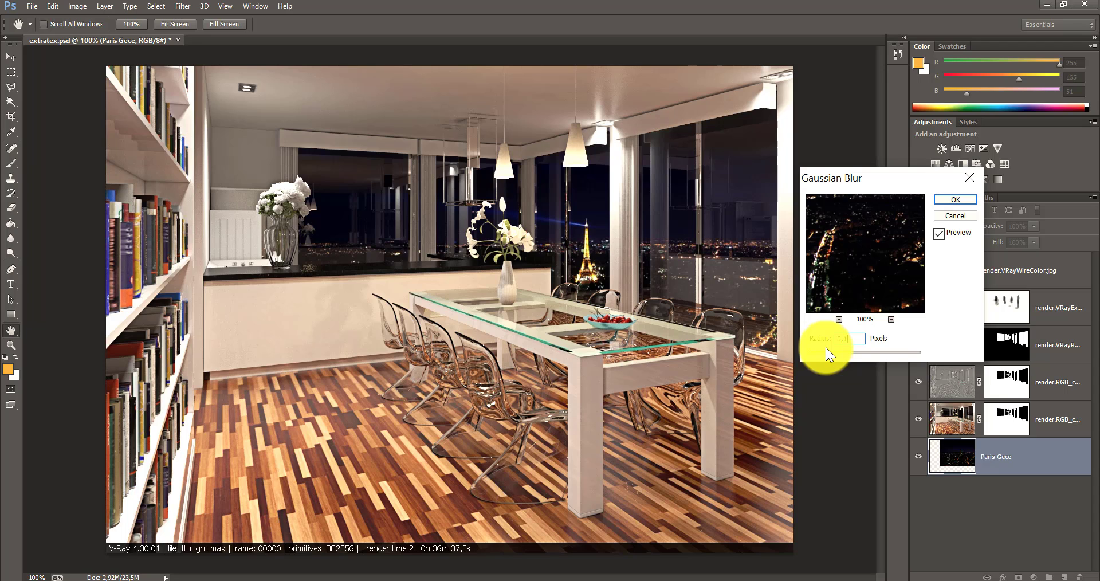
pyautogui.moveTo(826, 347); pyautogui.dragTo(826, 347)
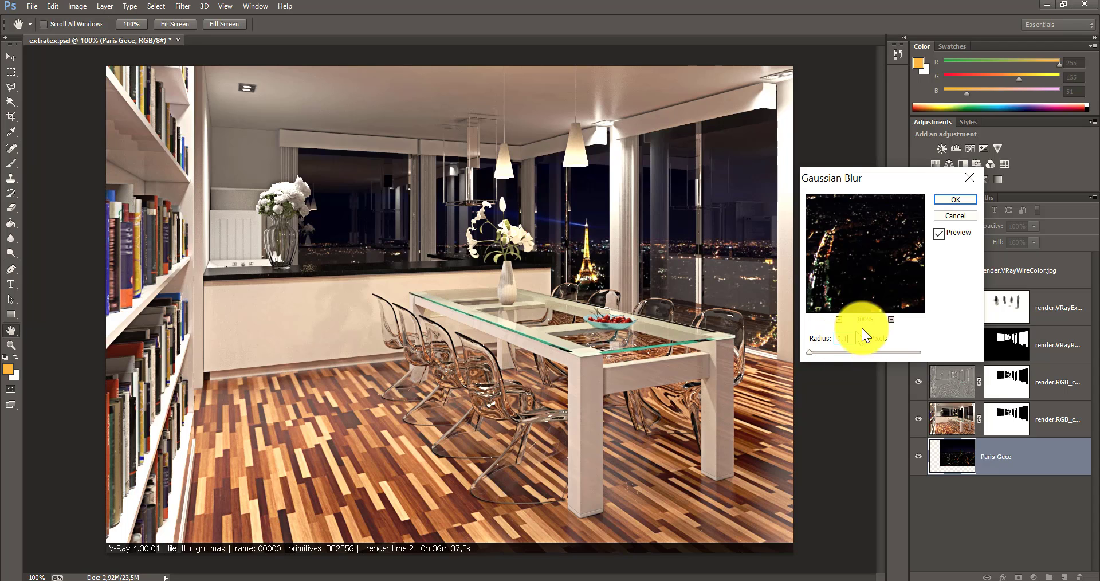
pyautogui.click(938, 234)
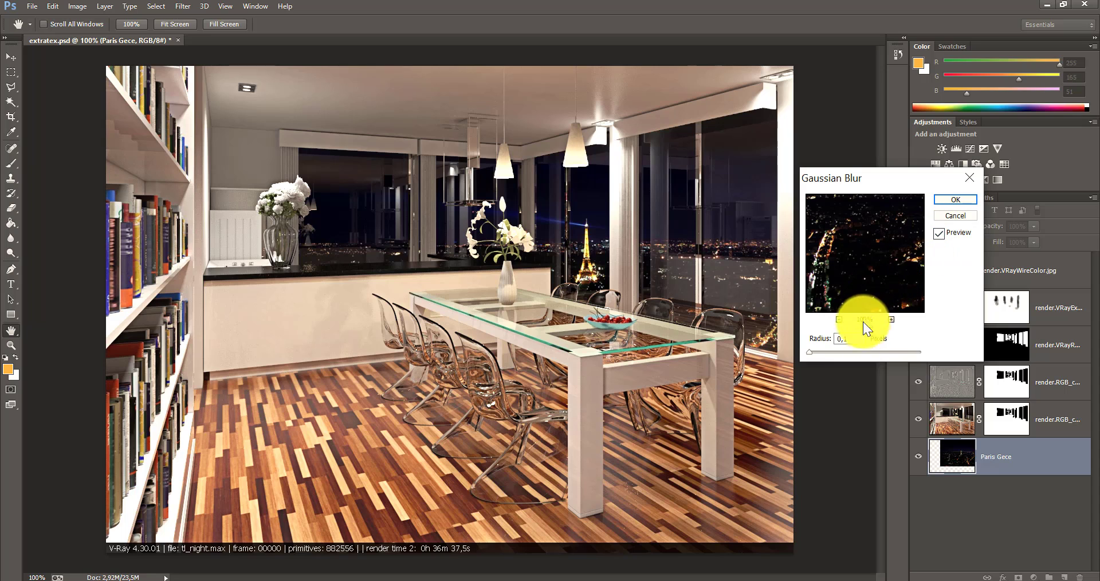
pyautogui.click(853, 342)
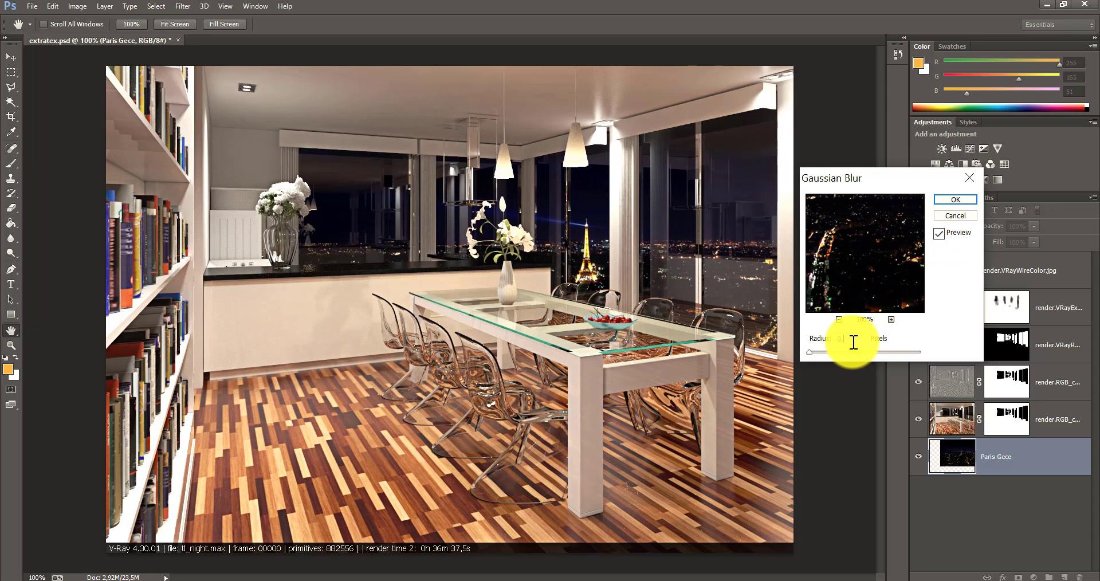
pyautogui.moveTo(853, 342); pyautogui.dragTo(827, 343)
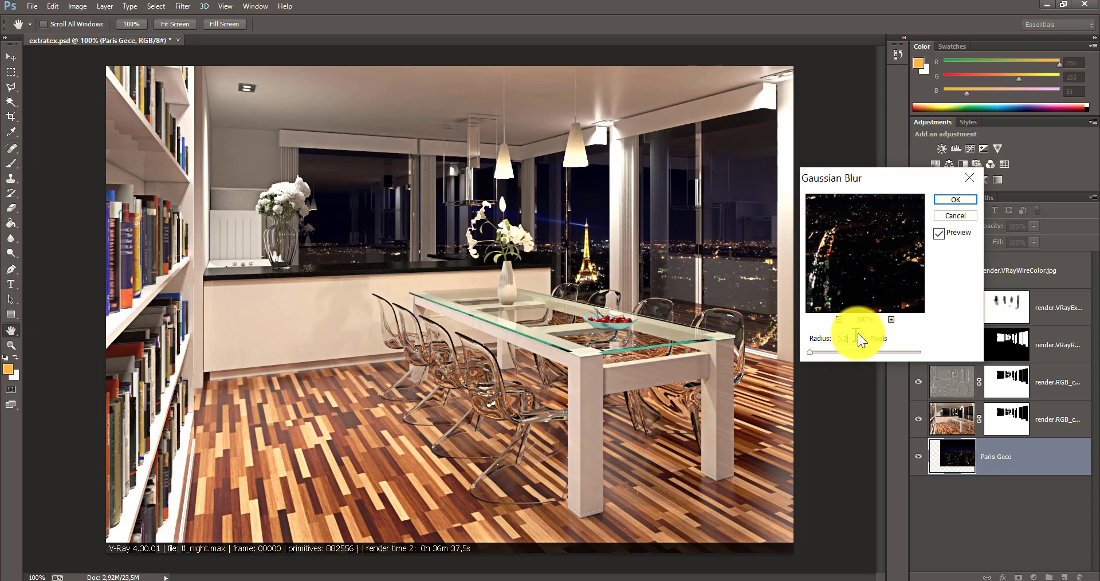
pyautogui.write('0,2')
pyautogui.write('3')
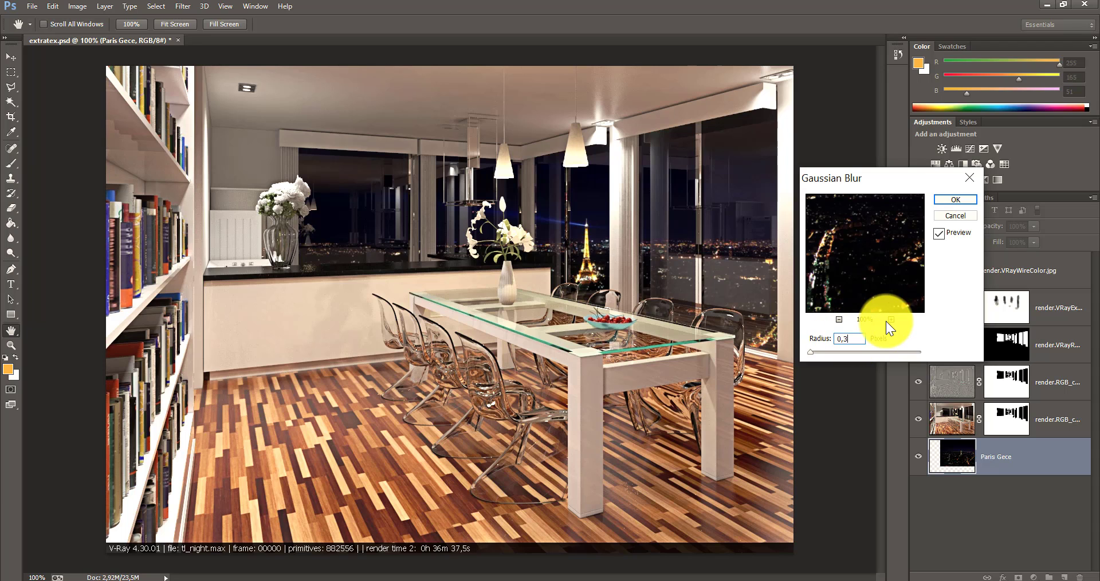
pyautogui.click(945, 233)
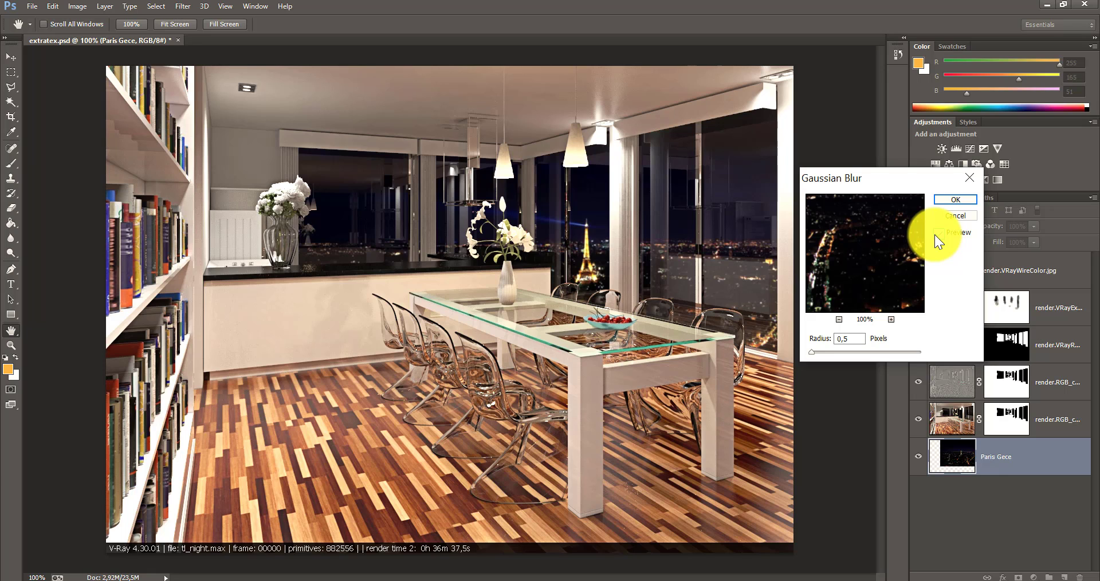
pyautogui.click(938, 233)
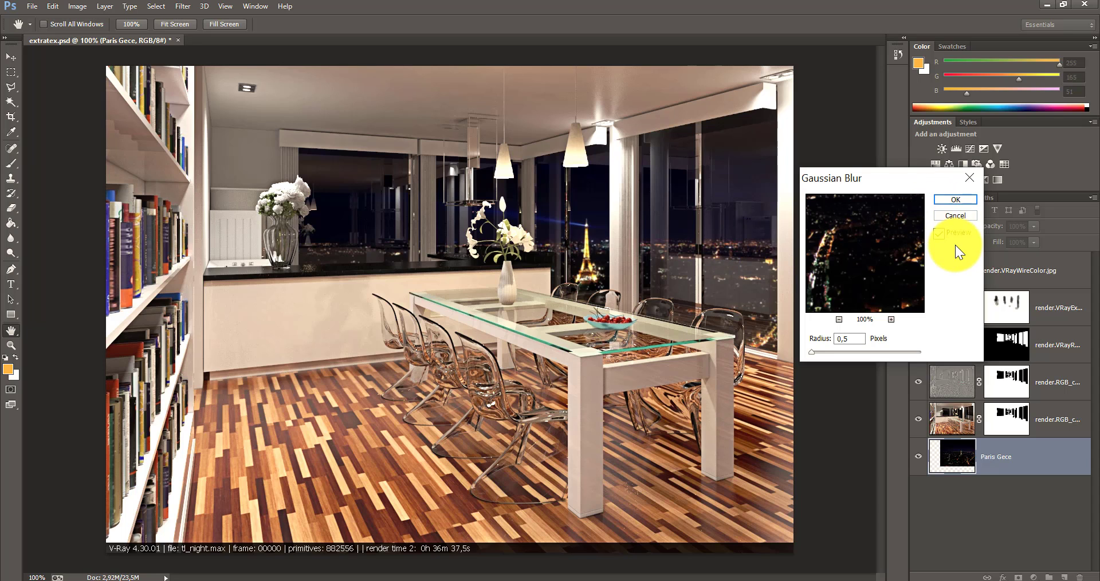
pyautogui.click(937, 215)
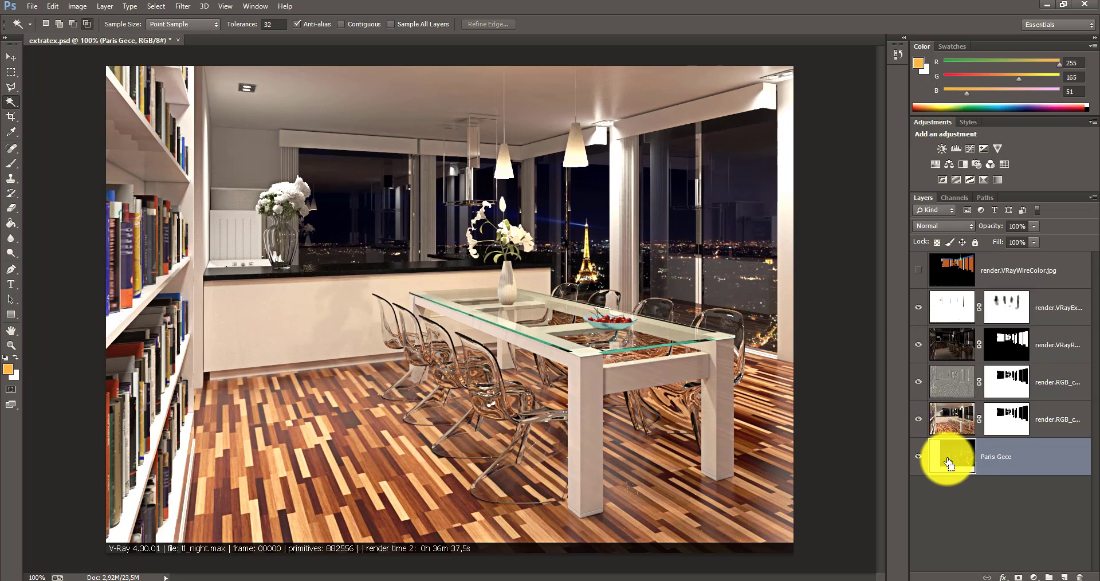
# Step: Give a Ctrl+J copy of Paris Gece a 0,3-pixel Gaussian Blur, checking the preview
pyautogui.hotkey('ctrl', 'j')
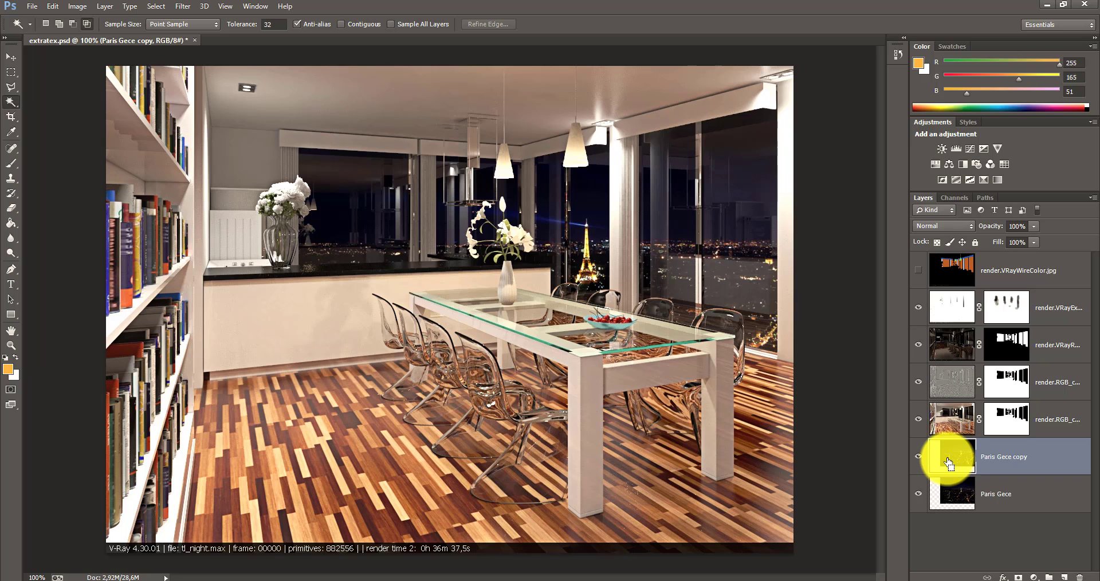
pyautogui.click(160, 6)
pyautogui.moveTo(182, 6)
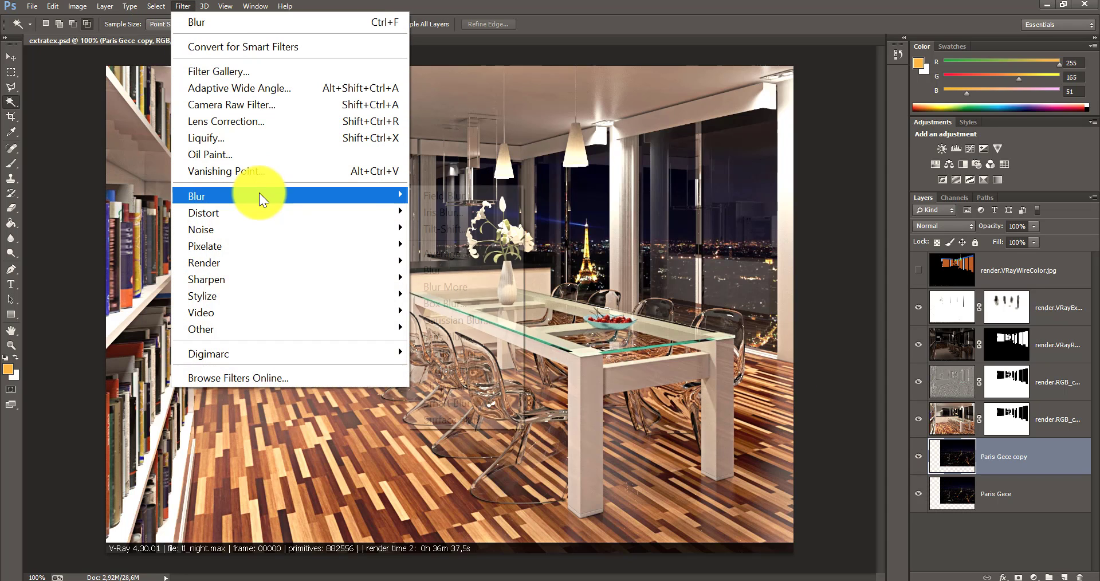
pyautogui.moveTo(197, 196)
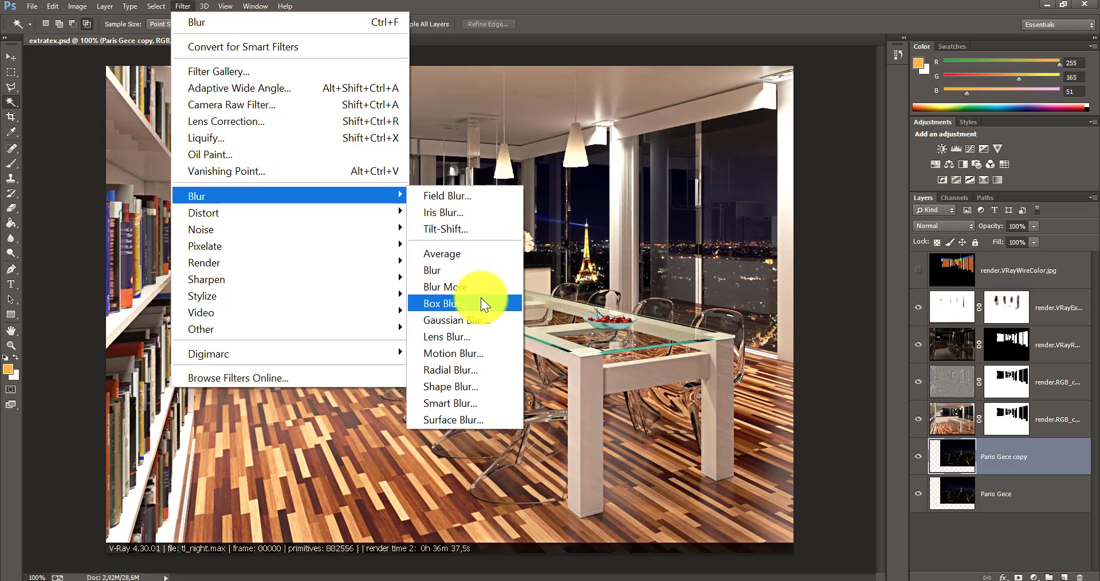
pyautogui.click(472, 323)
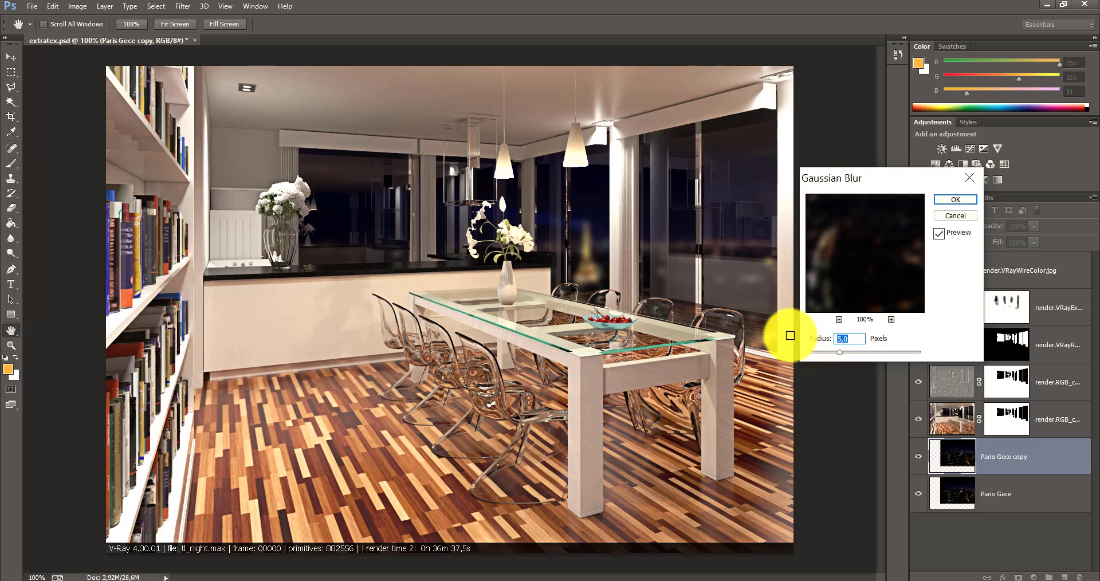
pyautogui.write('0,')
pyautogui.write('3')
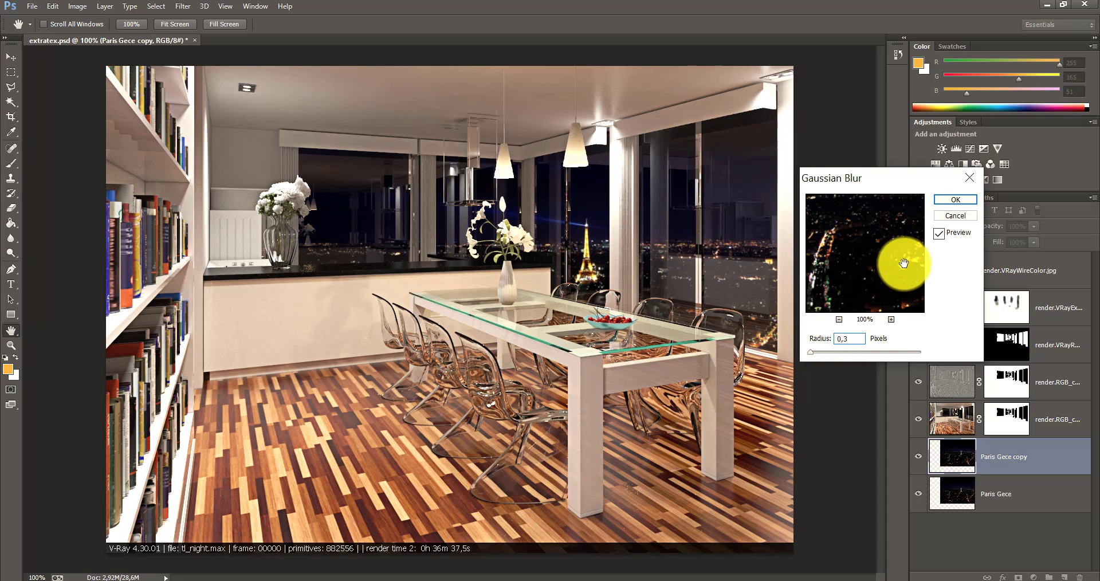
pyautogui.click(939, 234)
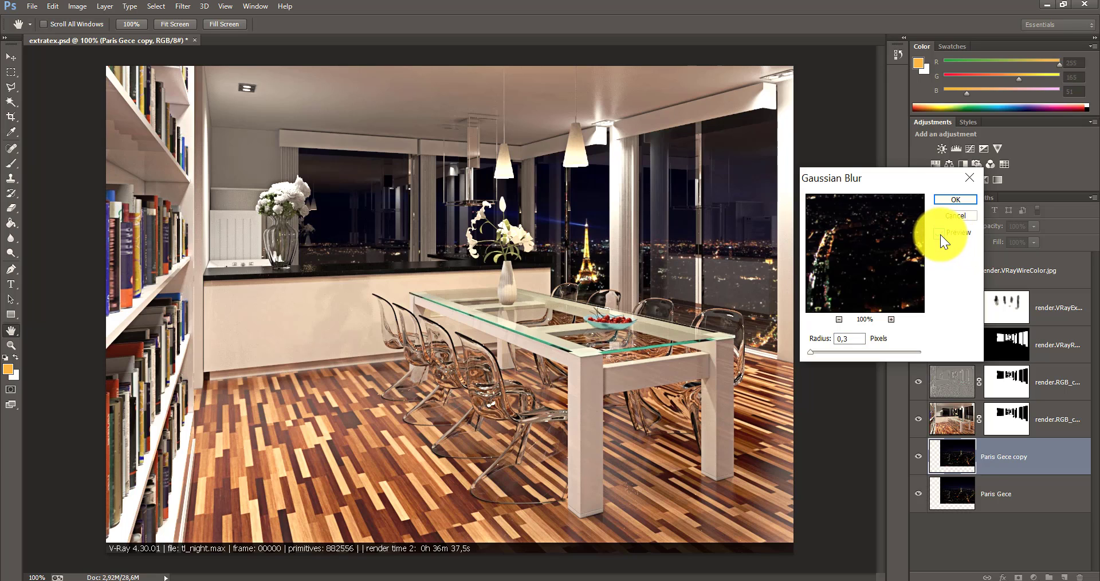
pyautogui.click(956, 197)
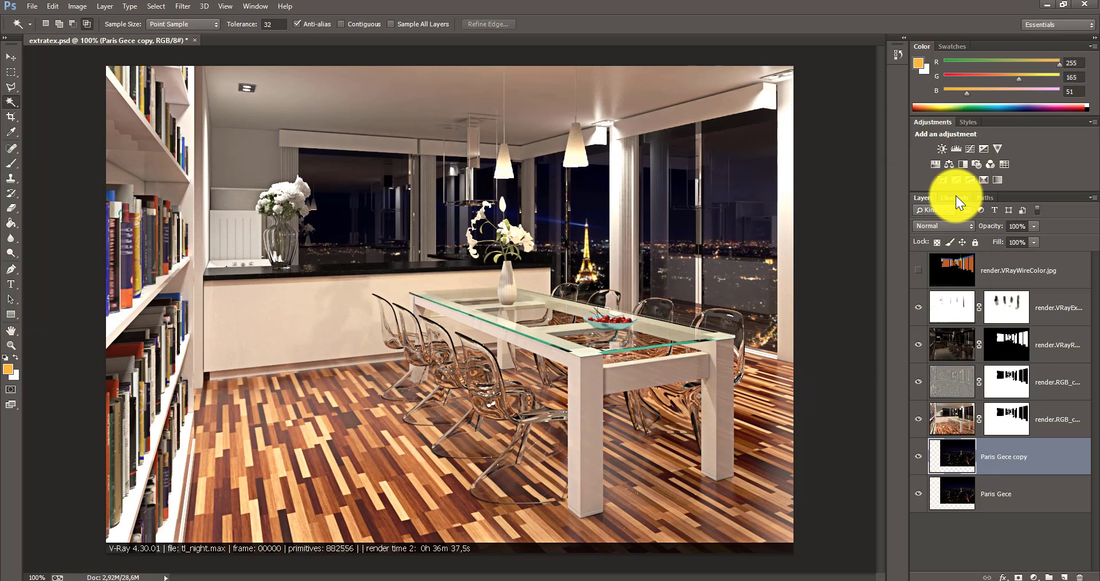